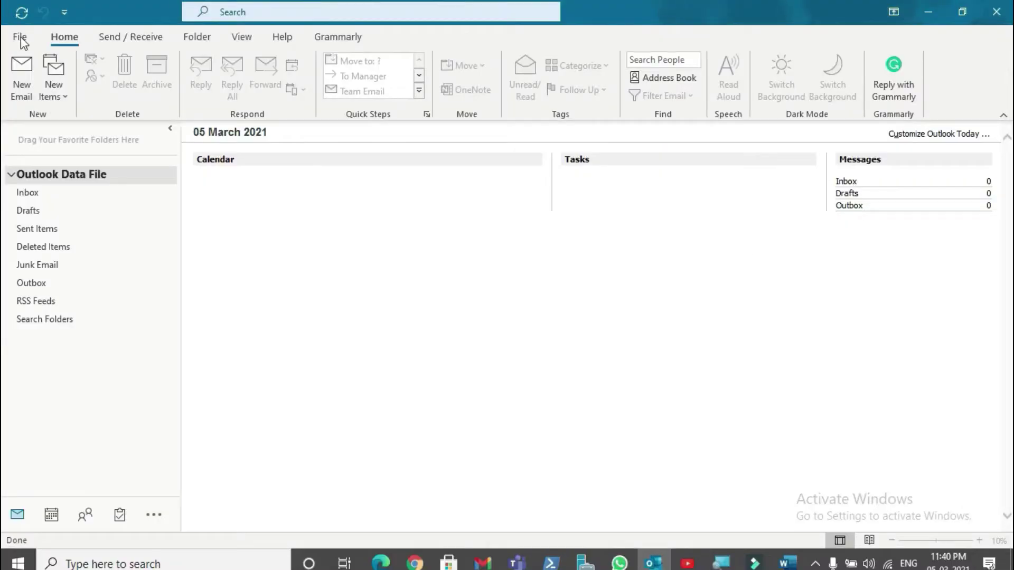
Step: Try adding user4's email address as a new Outlook account, then dismiss the failed setup message
click(23, 42)
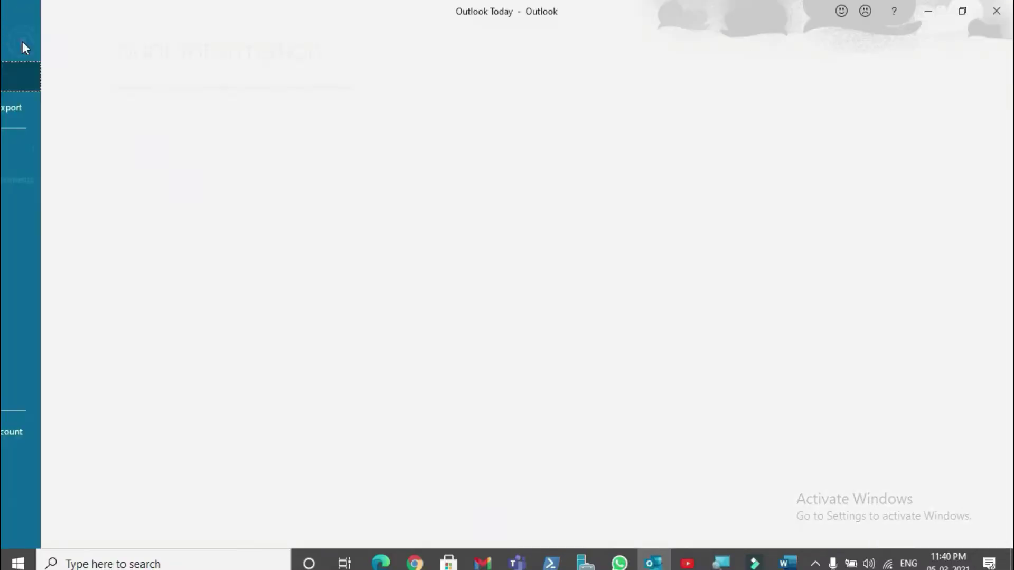
click(158, 106)
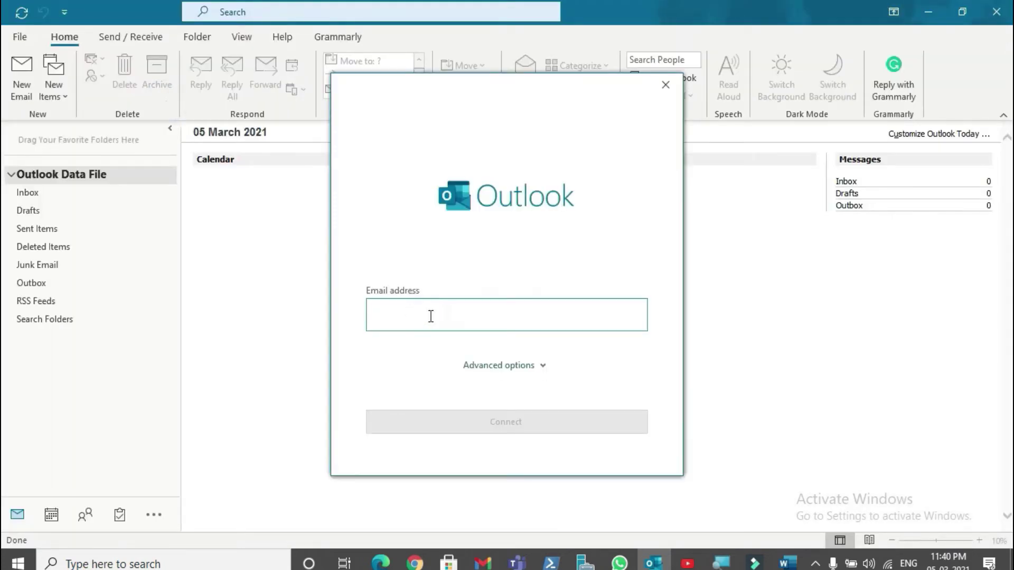
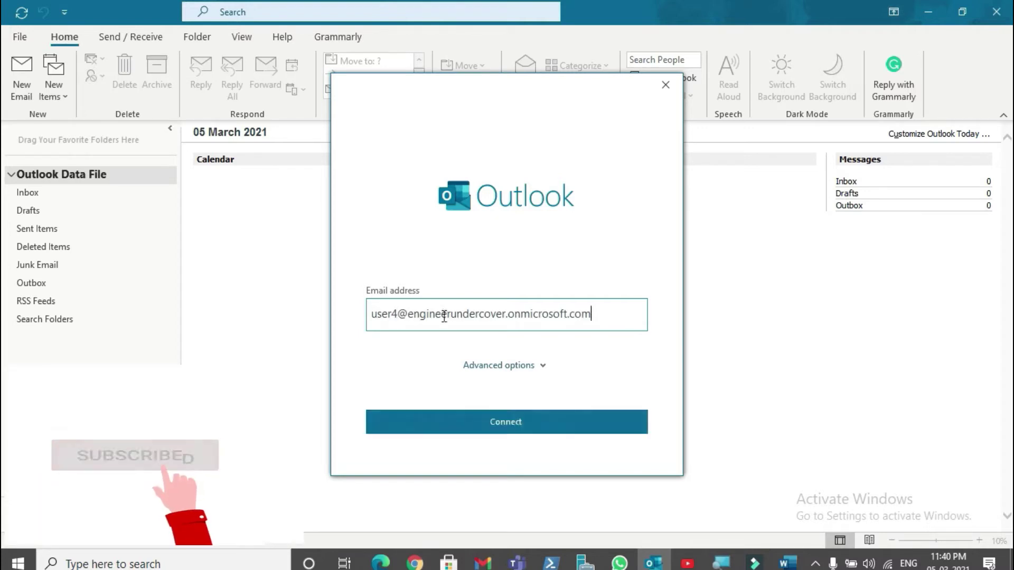
click(486, 419)
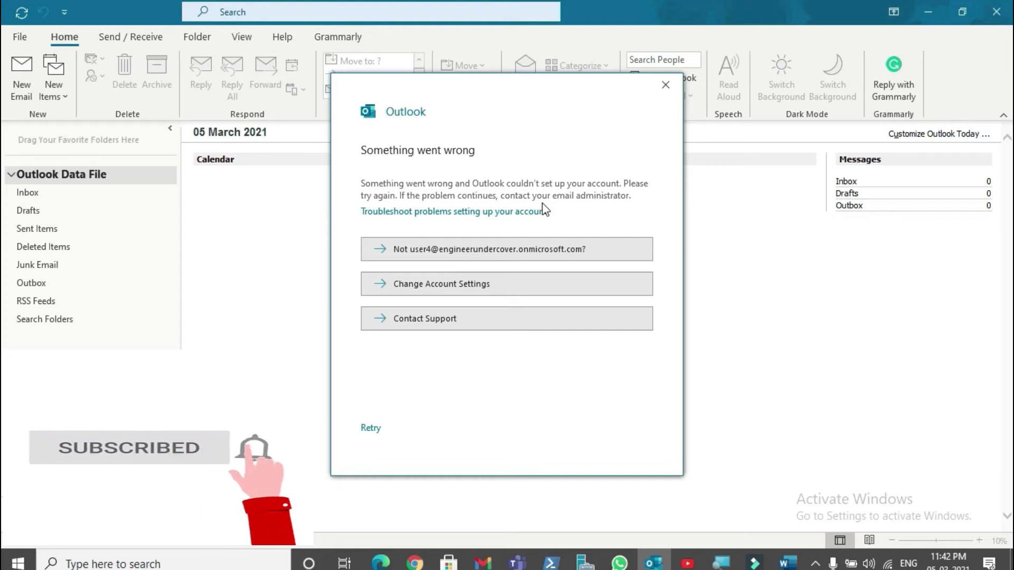
click(666, 86)
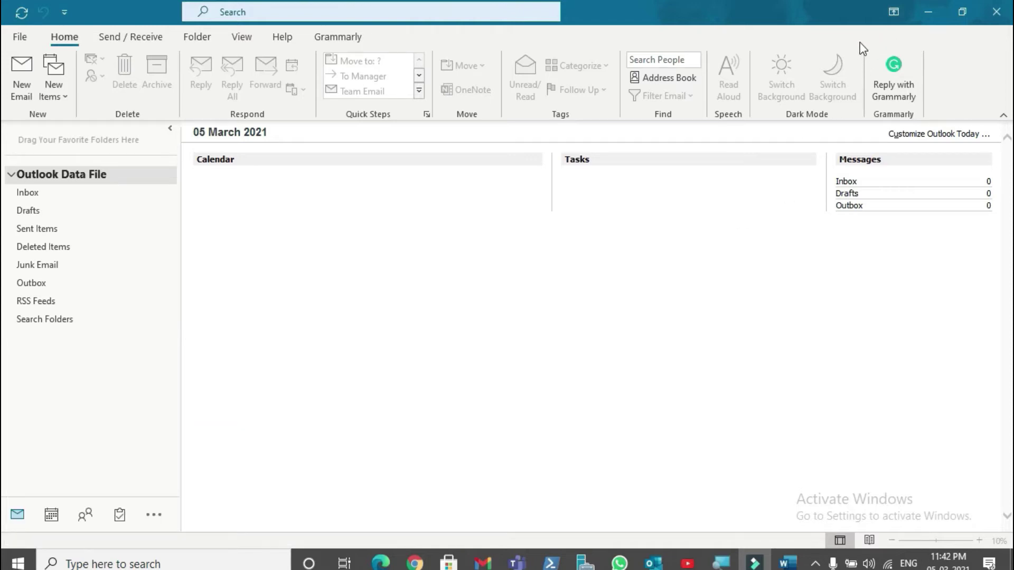
Step: Sign in to Outlook on the web as user4 in a new Edge tab, then return to the admin center
click(384, 562)
click(198, 10)
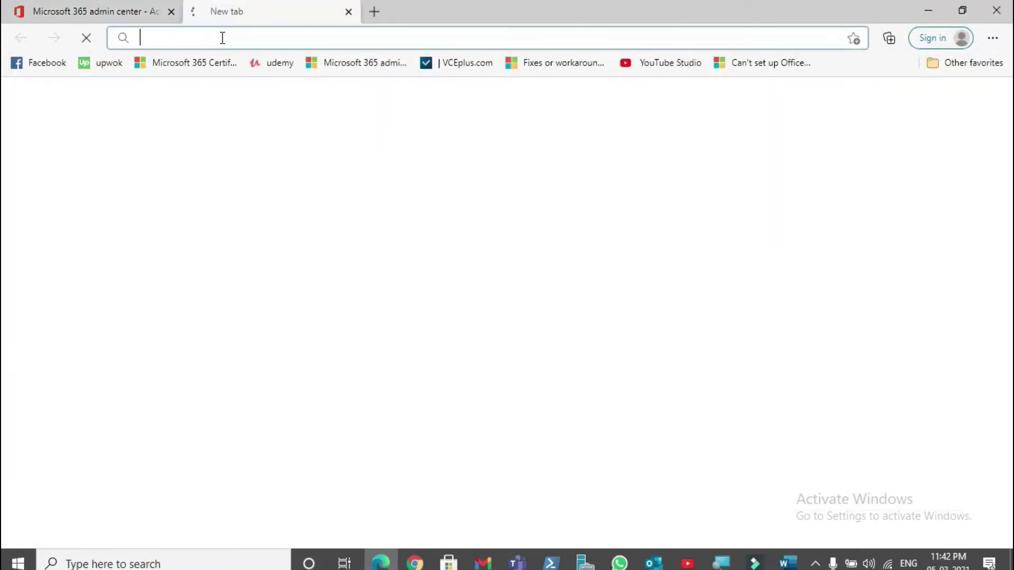
text(out)
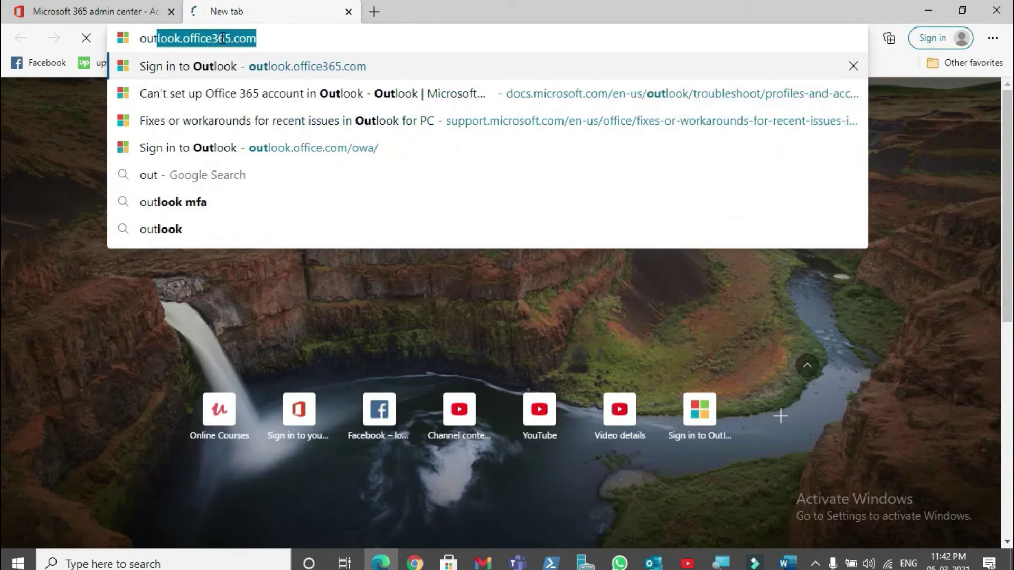
text(look)
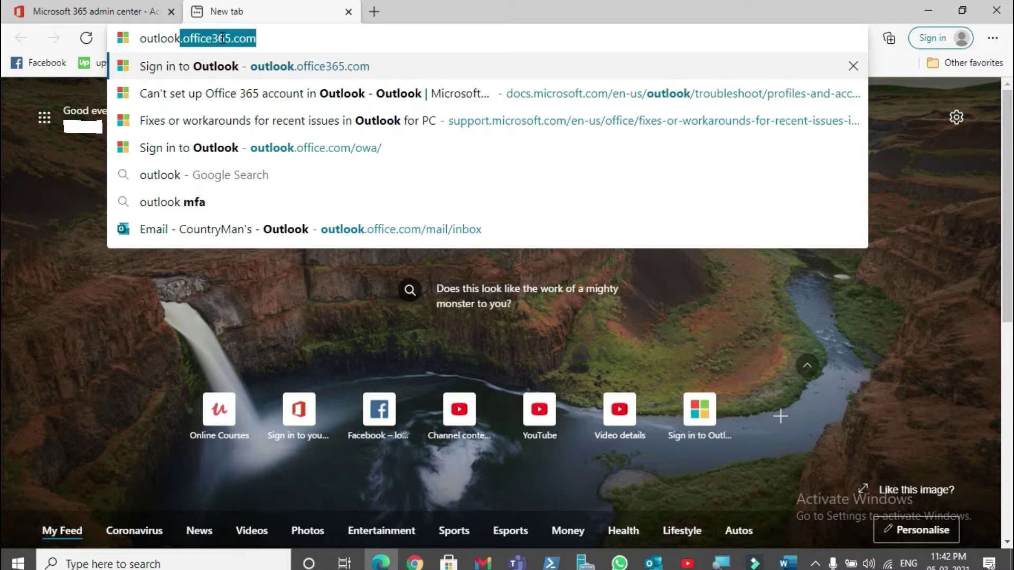
key(Return)
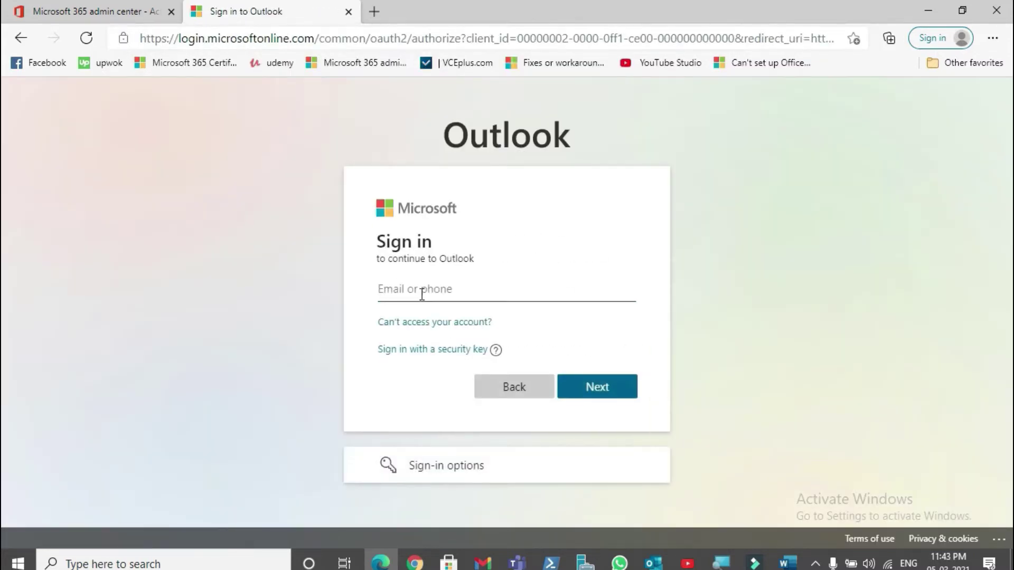
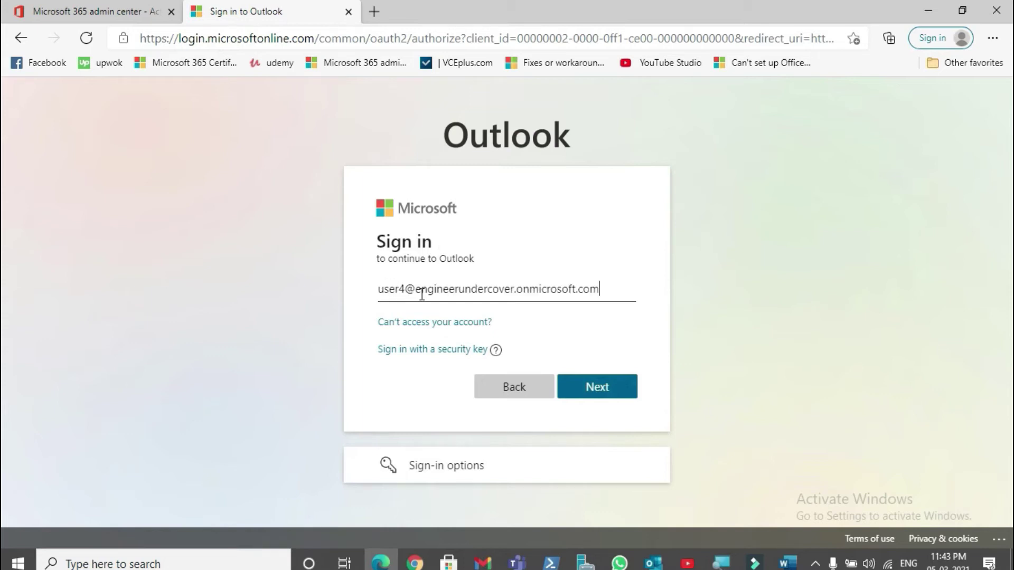
key(Return)
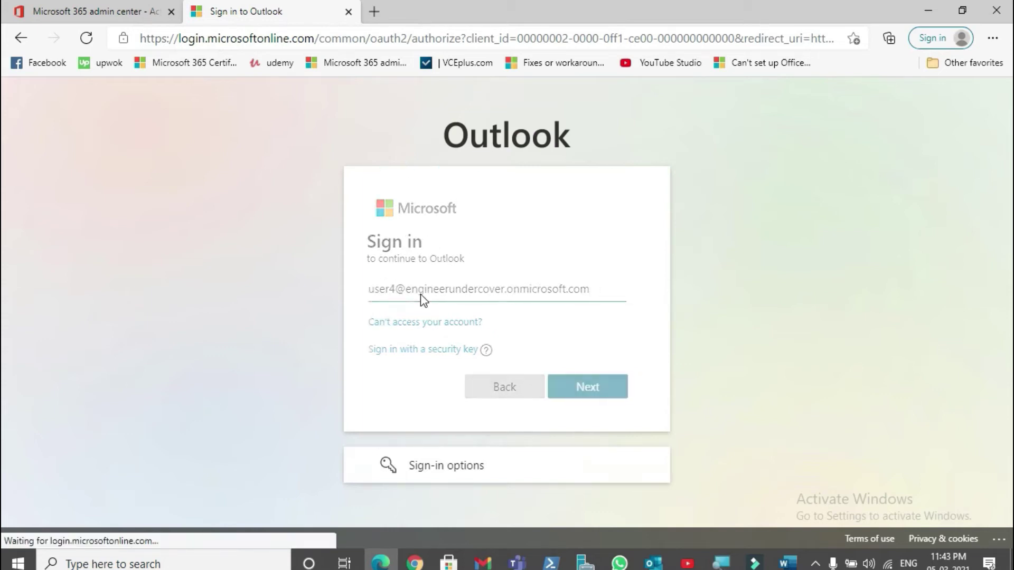
text(**********)
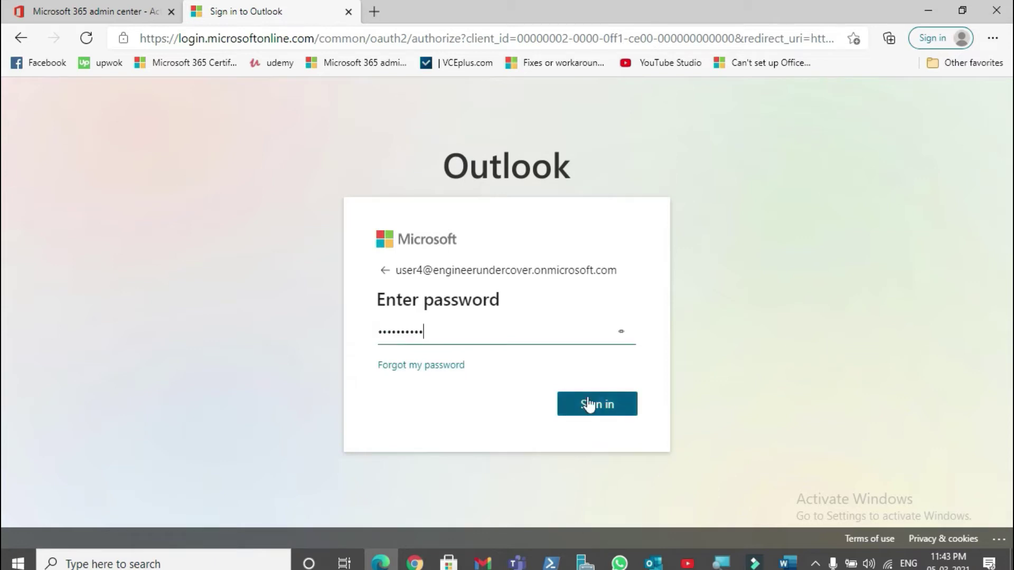
click(593, 403)
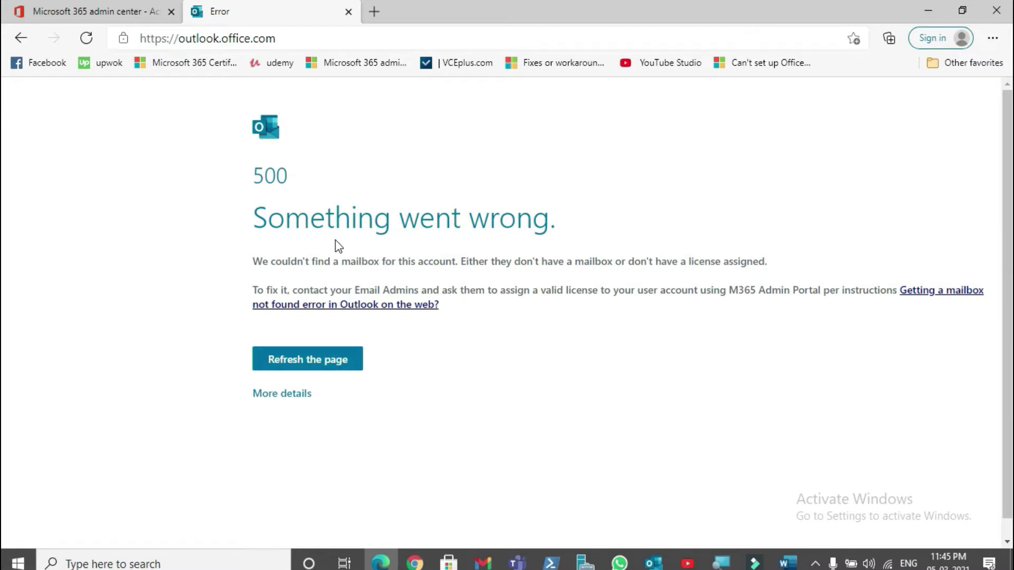
click(89, 8)
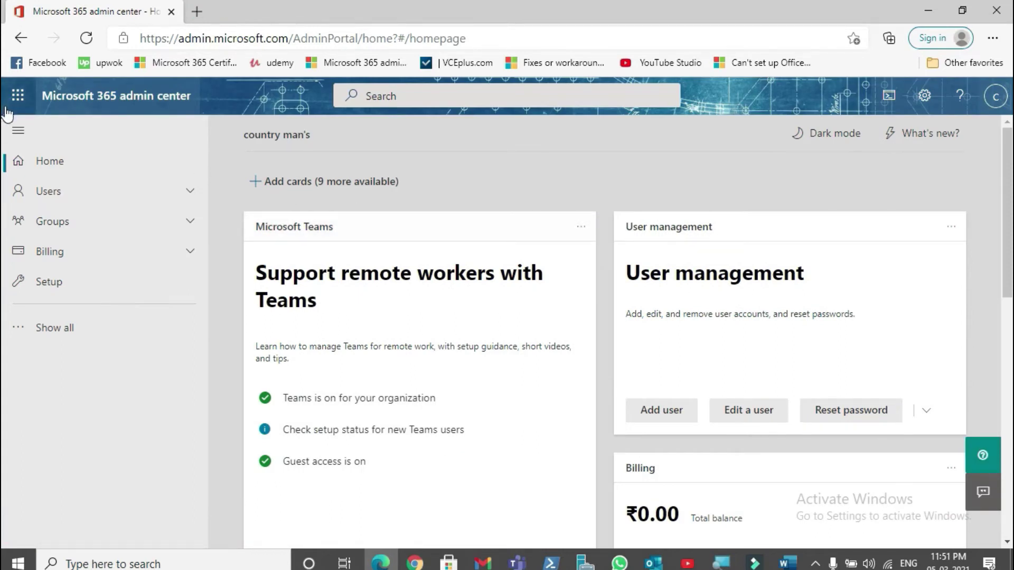
Step: Open user 4 from Active users and view its Licenses and apps, where Office 365 E3 is unassigned
click(59, 202)
click(74, 227)
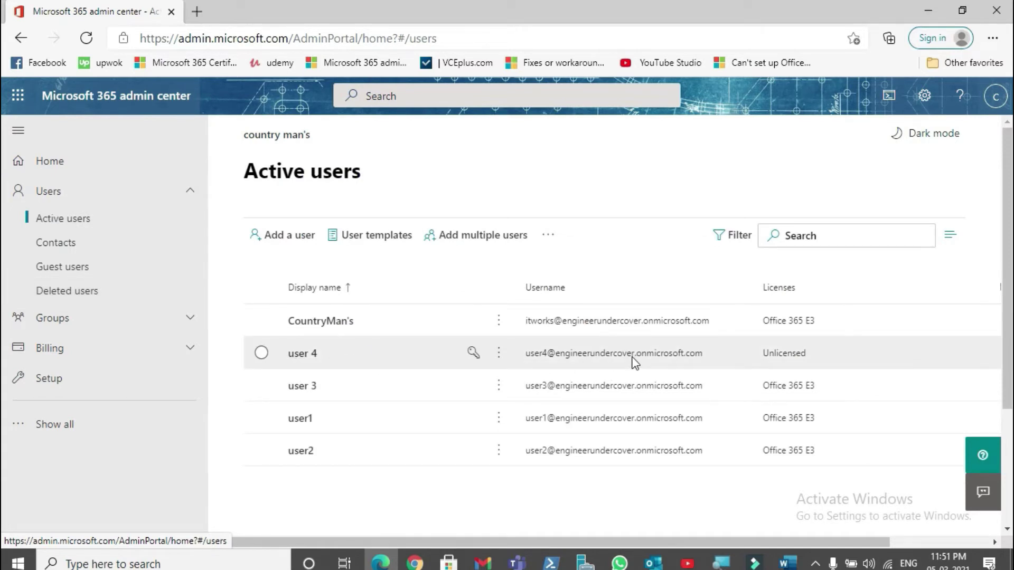
click(297, 355)
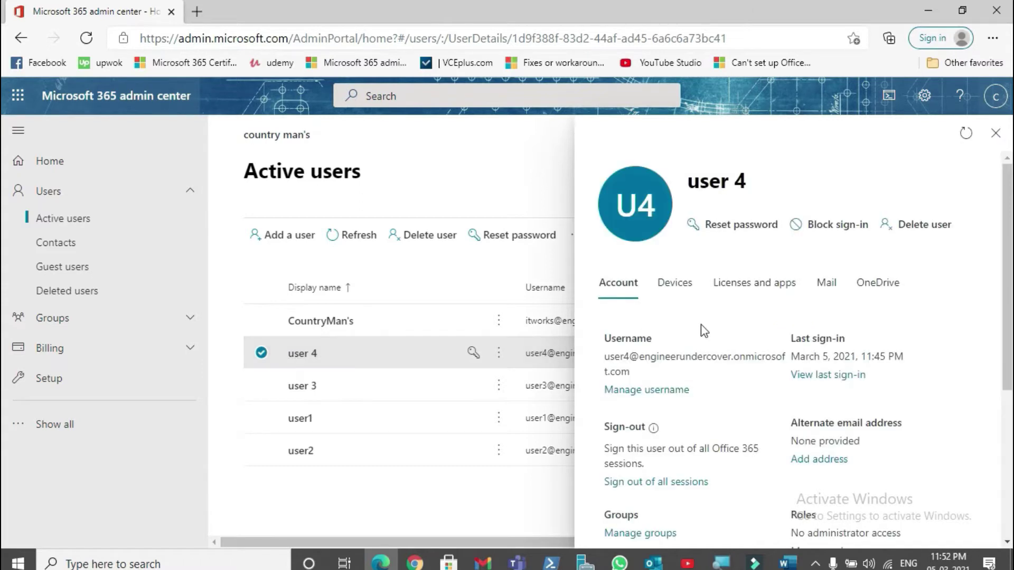
click(760, 297)
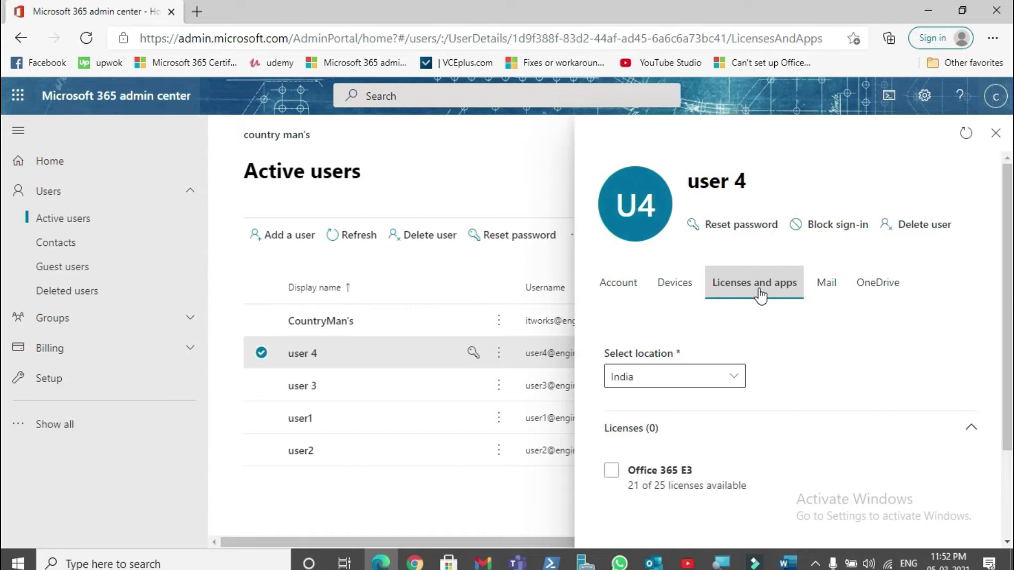
scroll(765, 317, down, 2)
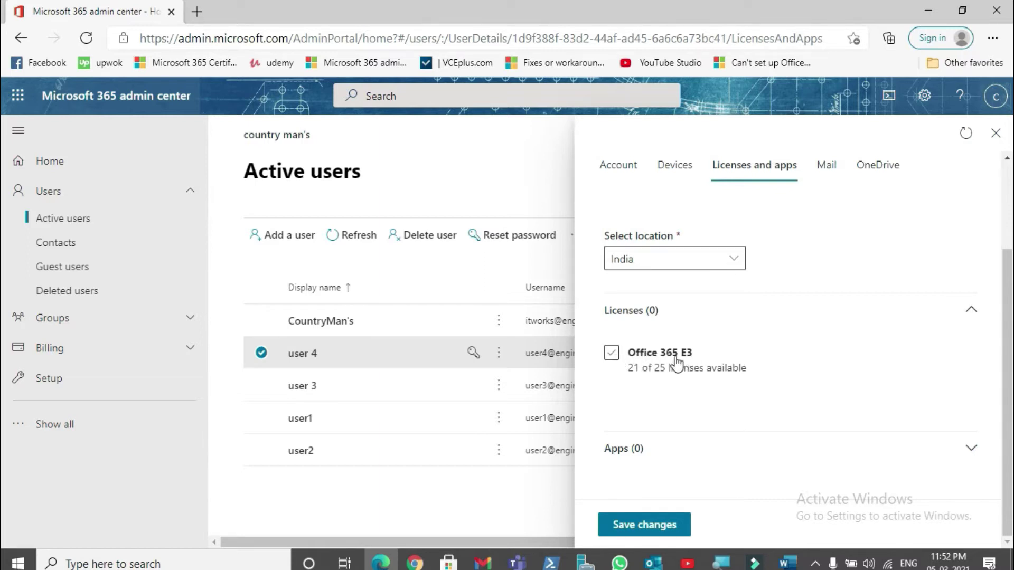
Step: Assign user 4 the Office 365 E3 licence, review its included apps, and save the changes
click(611, 353)
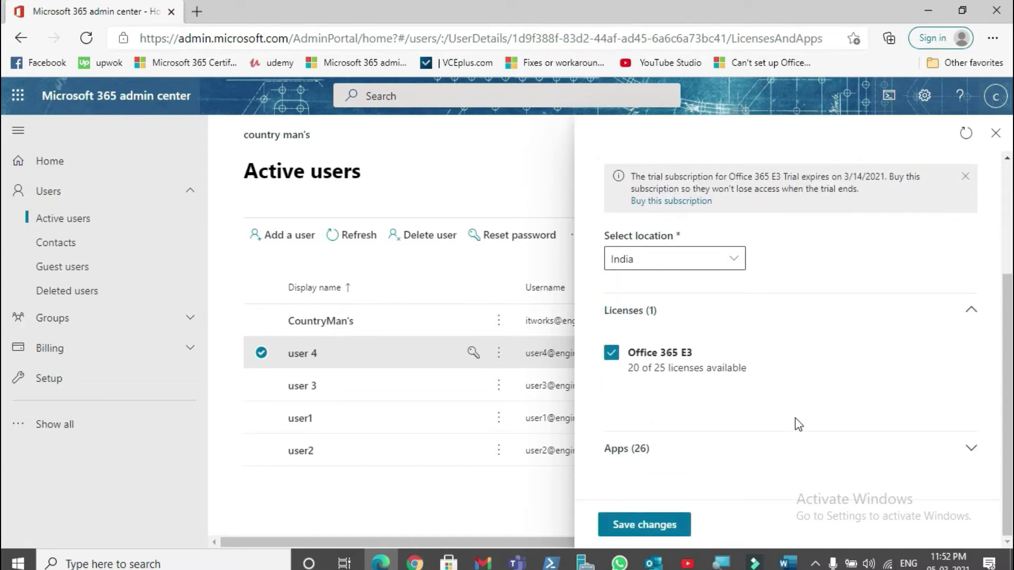
click(973, 454)
scroll(832, 425, down, 4)
scroll(834, 432, down, 3)
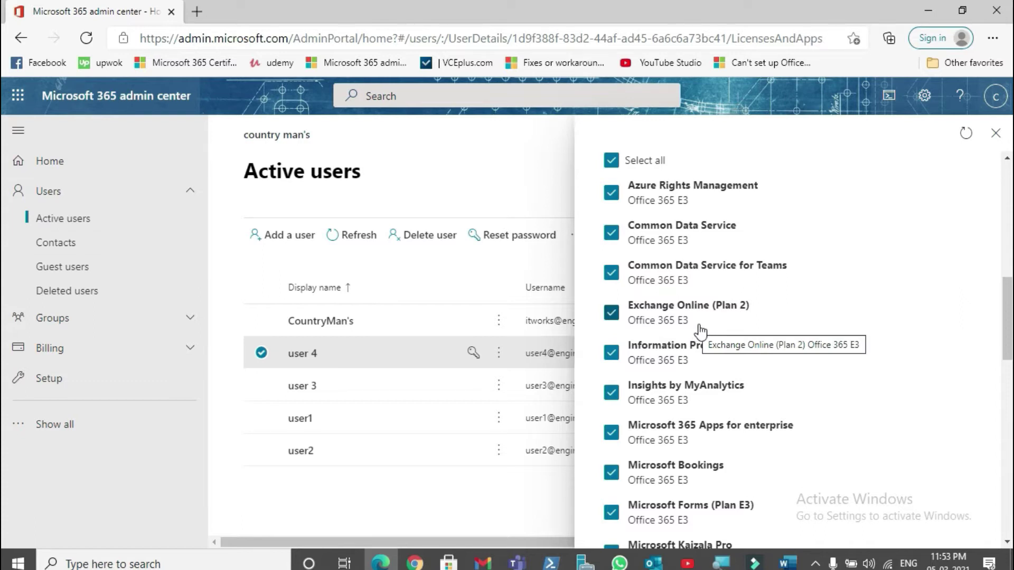
scroll(703, 330, down, 5)
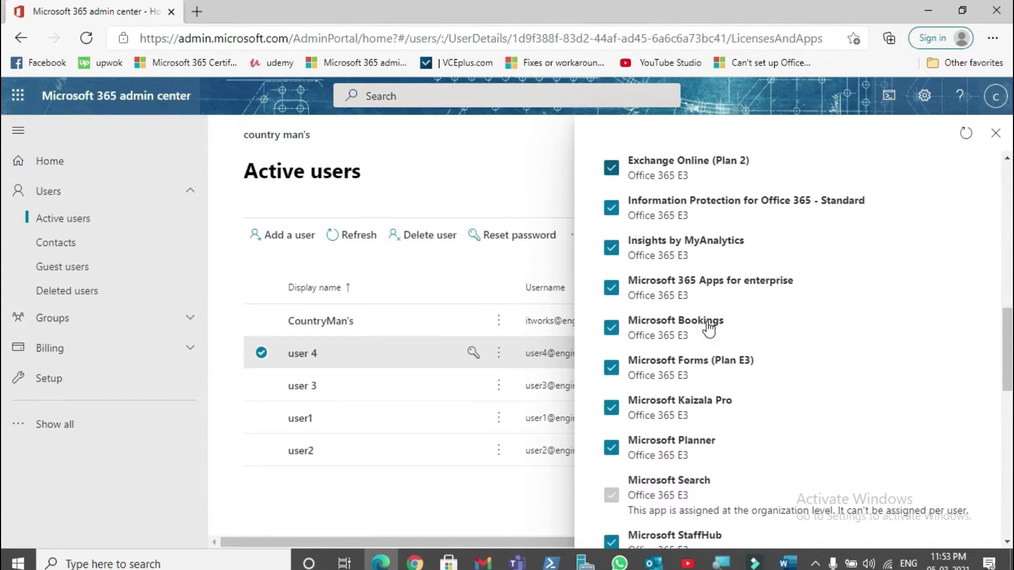
scroll(708, 328, down, 10)
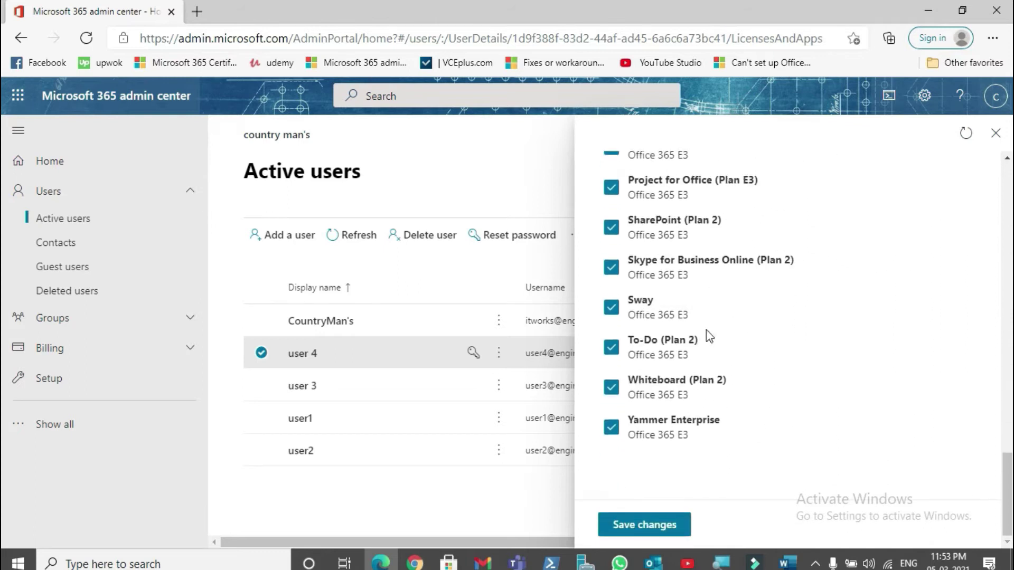
click(639, 531)
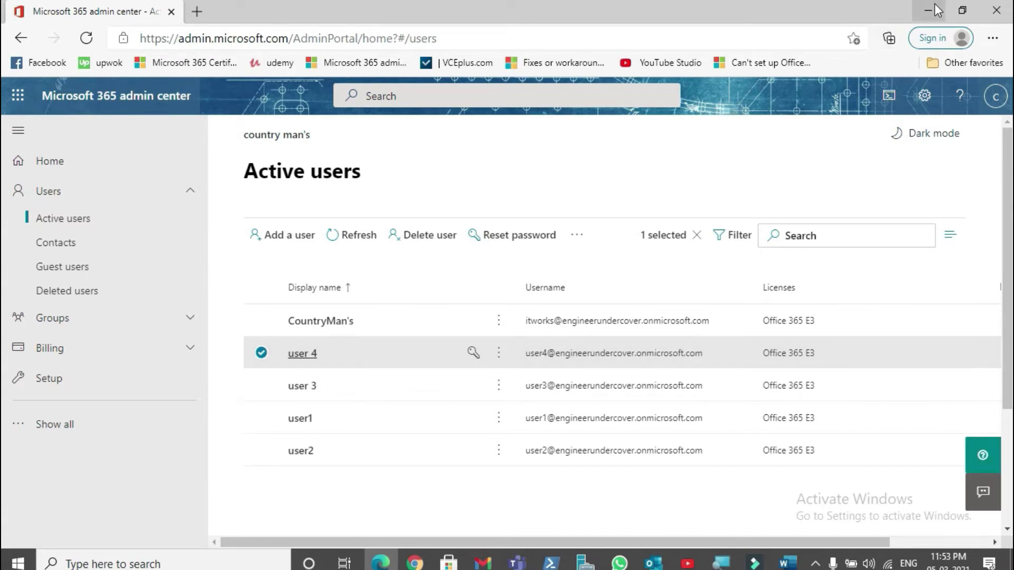
Step: Back in Outlook, add user4 as a new account and set it up as Microsoft 365
click(654, 562)
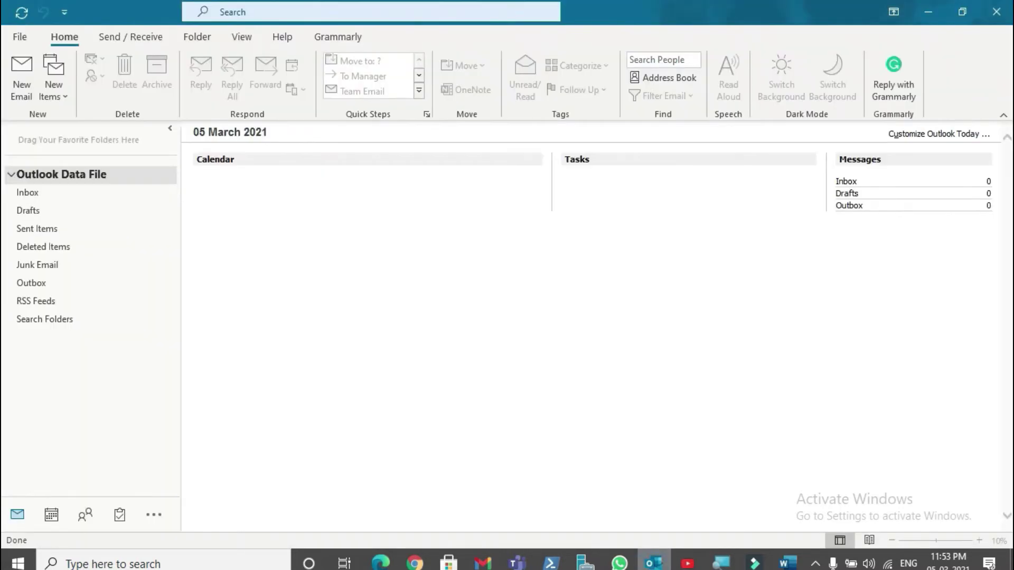
click(19, 37)
click(176, 108)
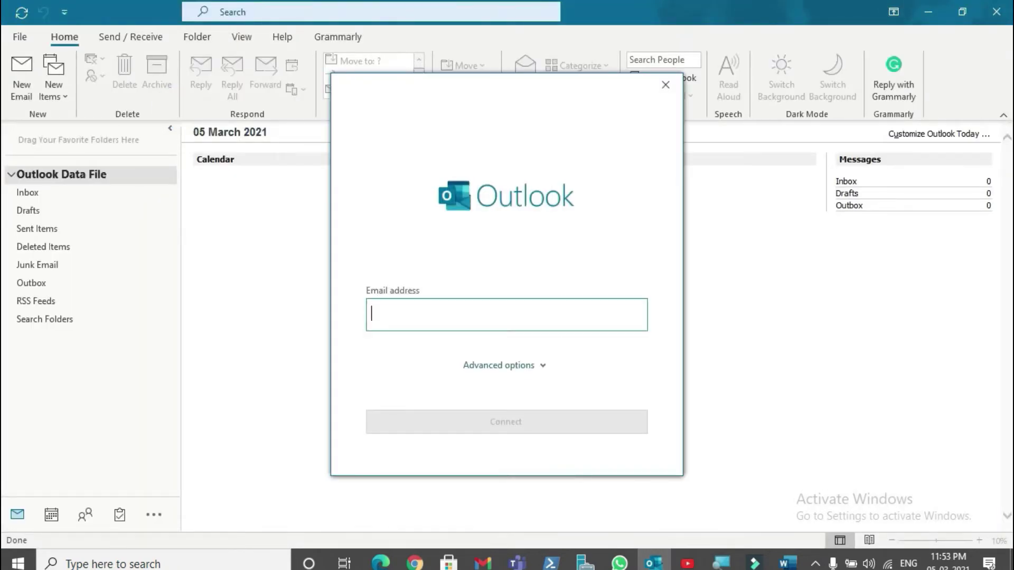
text(user4)
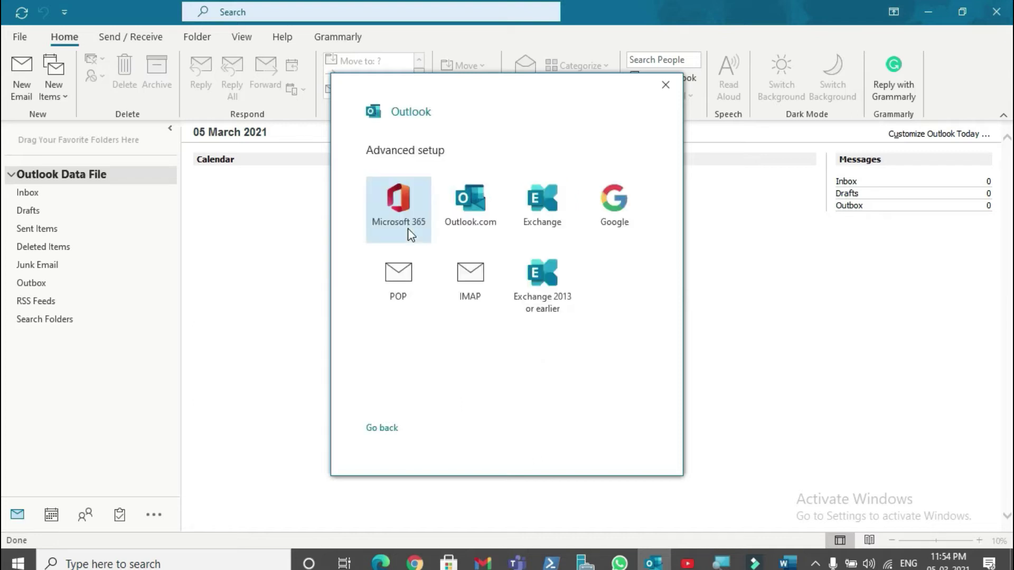
click(408, 230)
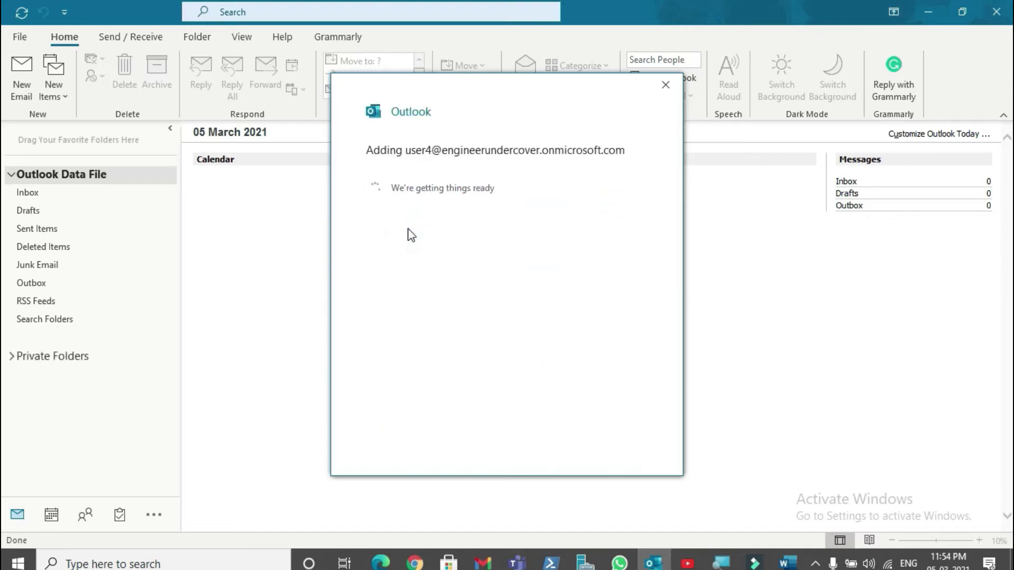
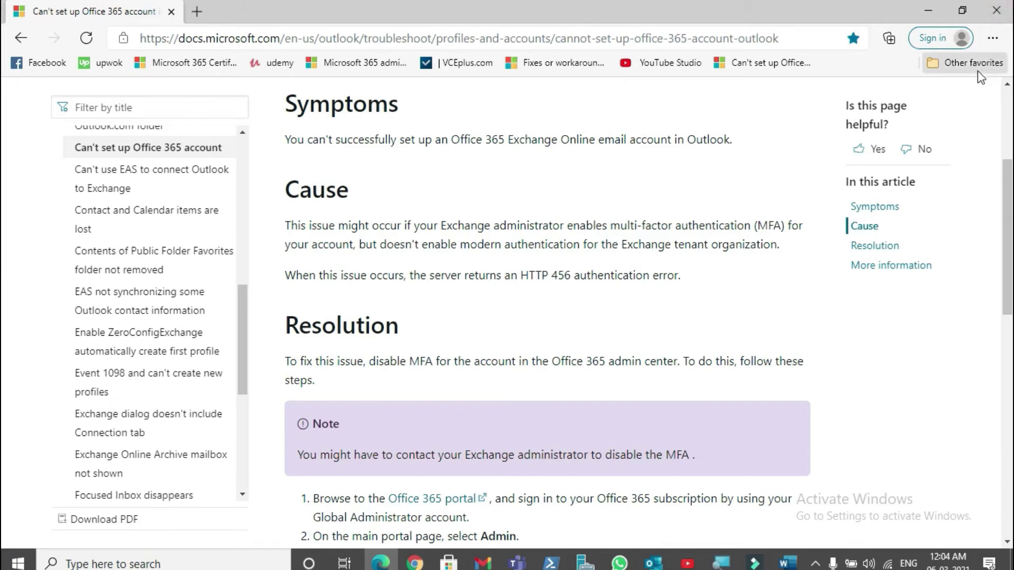
Step: Restore the Edge window and open the Microsoft 365 admin center from its bookmark in a new tab
click(389, 567)
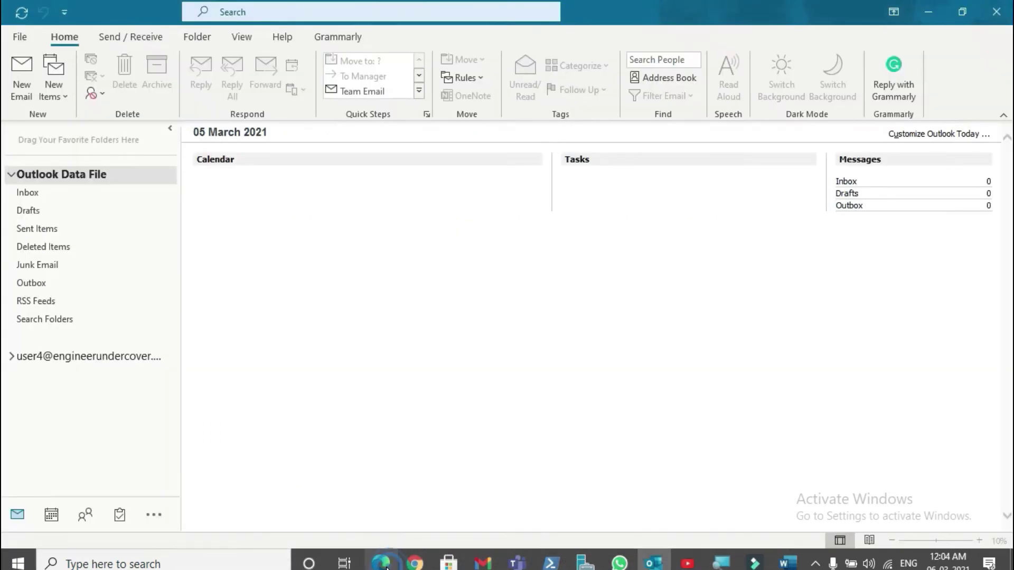
click(381, 567)
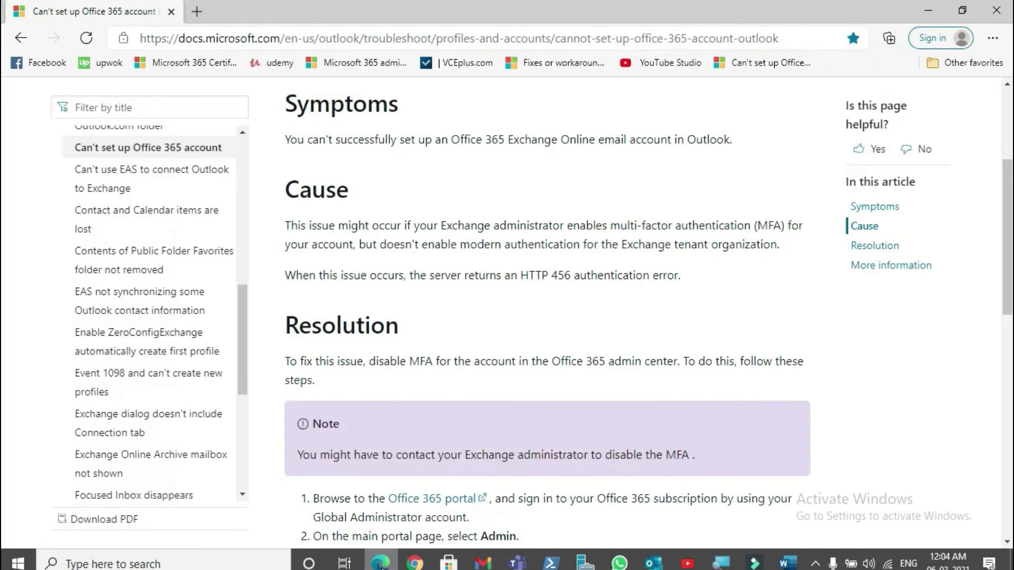
click(193, 14)
click(372, 64)
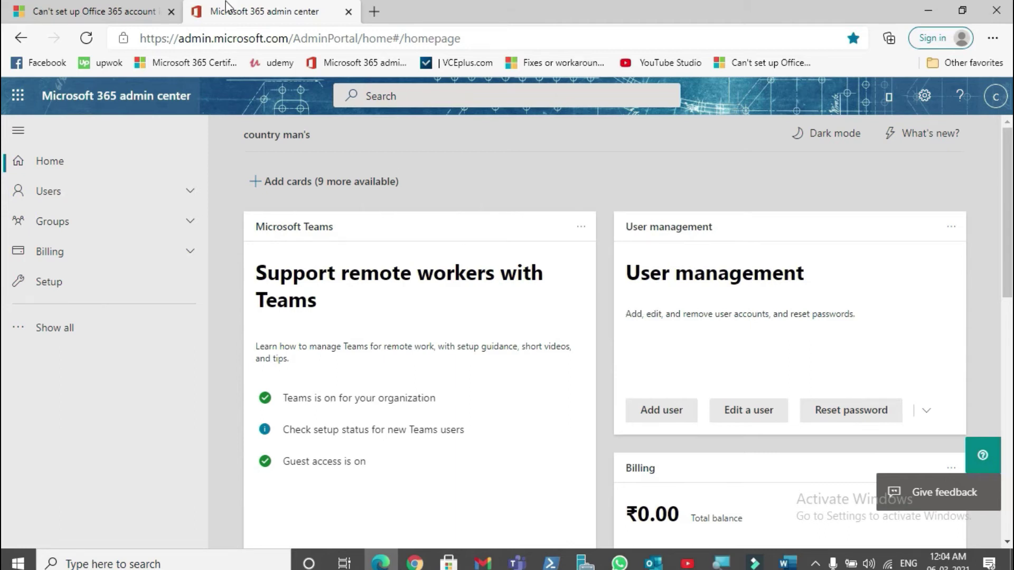
Step: From Active users, open a user's details and go to Manage multifactor authentication
click(56, 200)
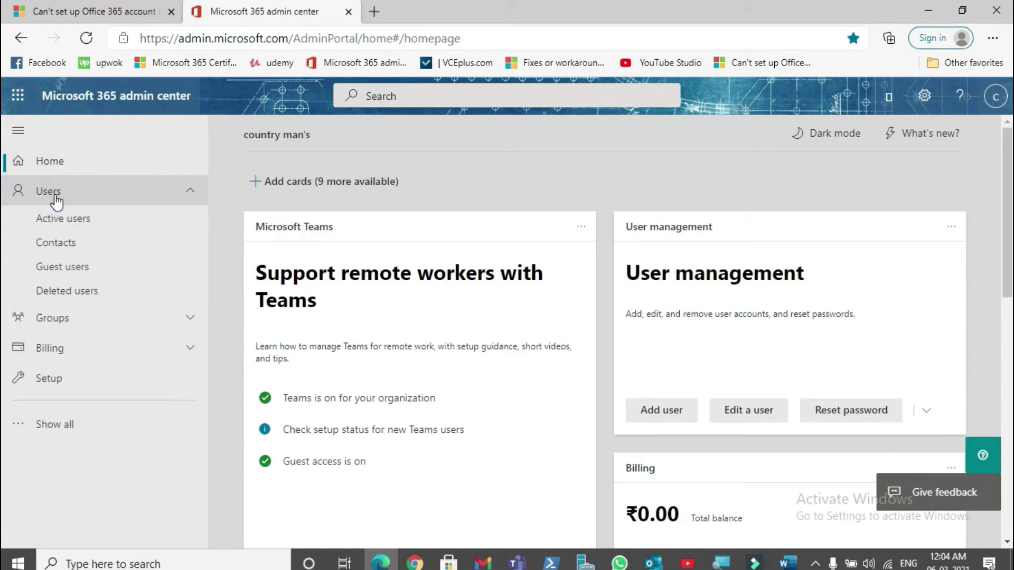
click(78, 226)
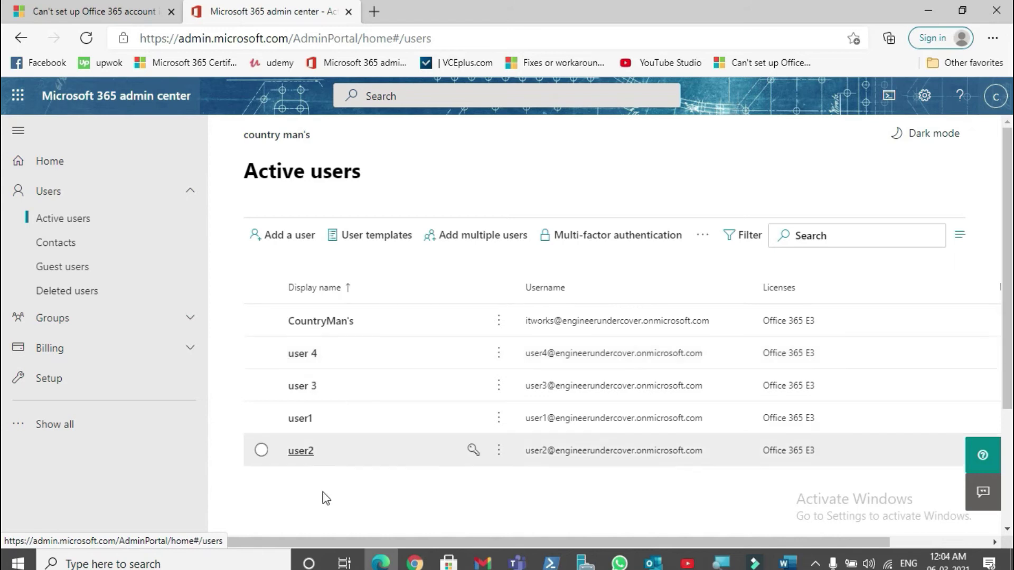
click(311, 450)
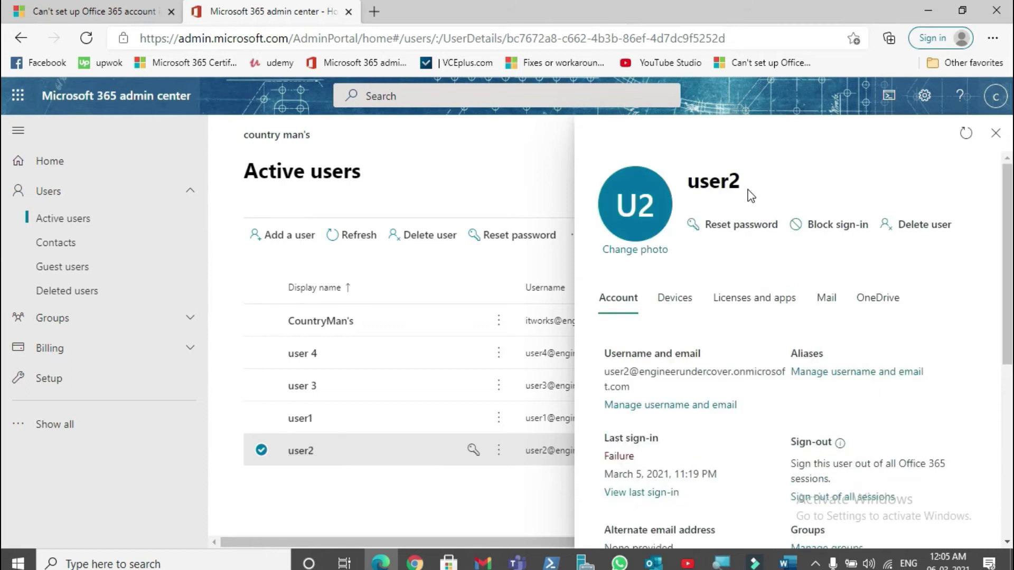
key(Up)
scroll(832, 491, down, 4)
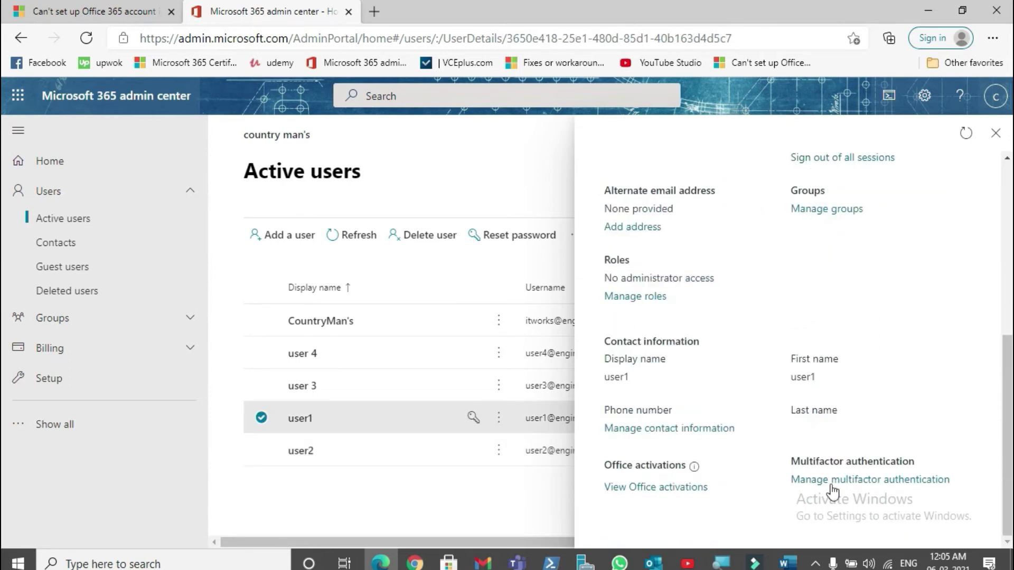
click(855, 481)
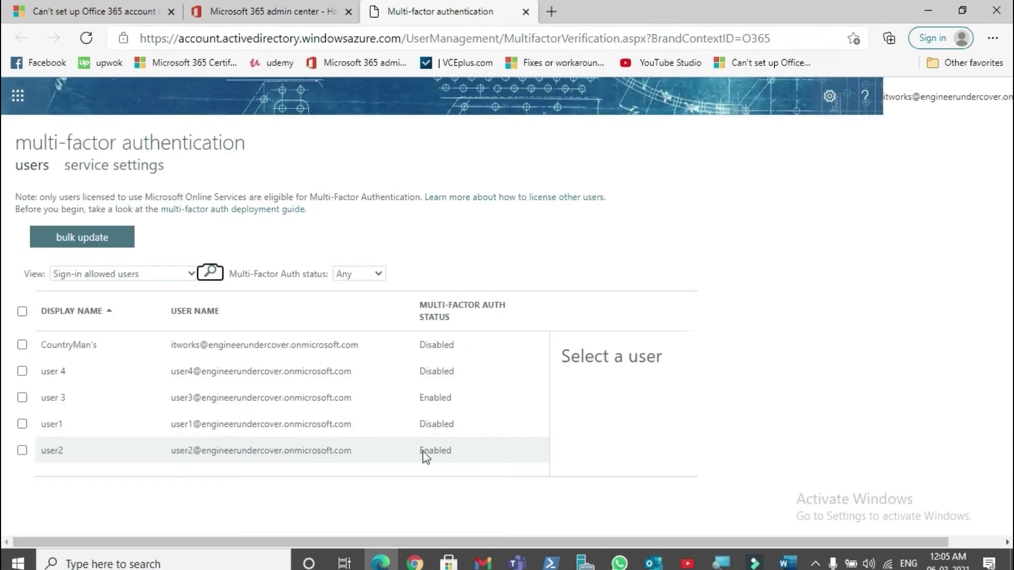
Step: Disable multi-factor authentication for user2 and dismiss the updates-successful message
click(401, 451)
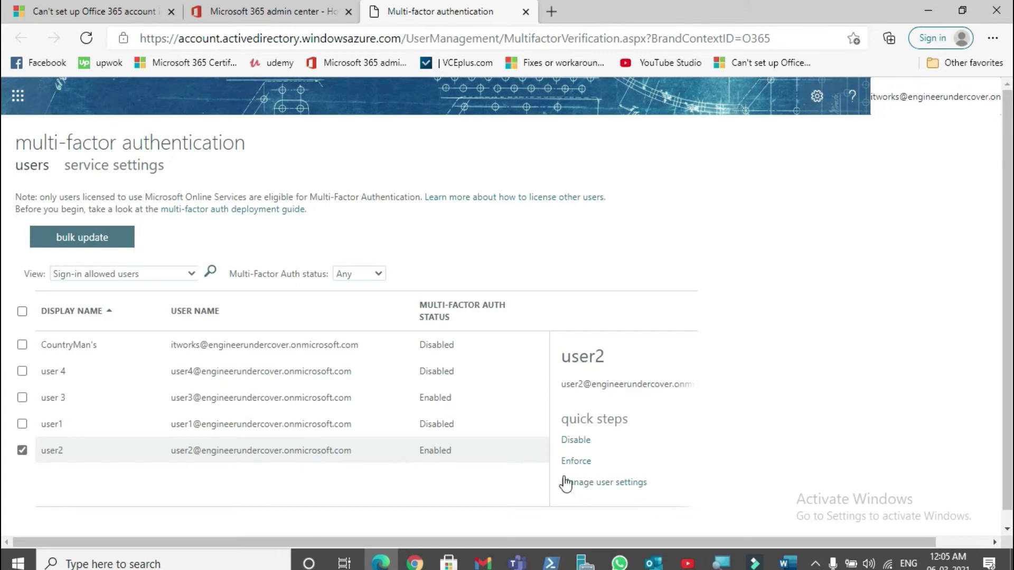
click(576, 442)
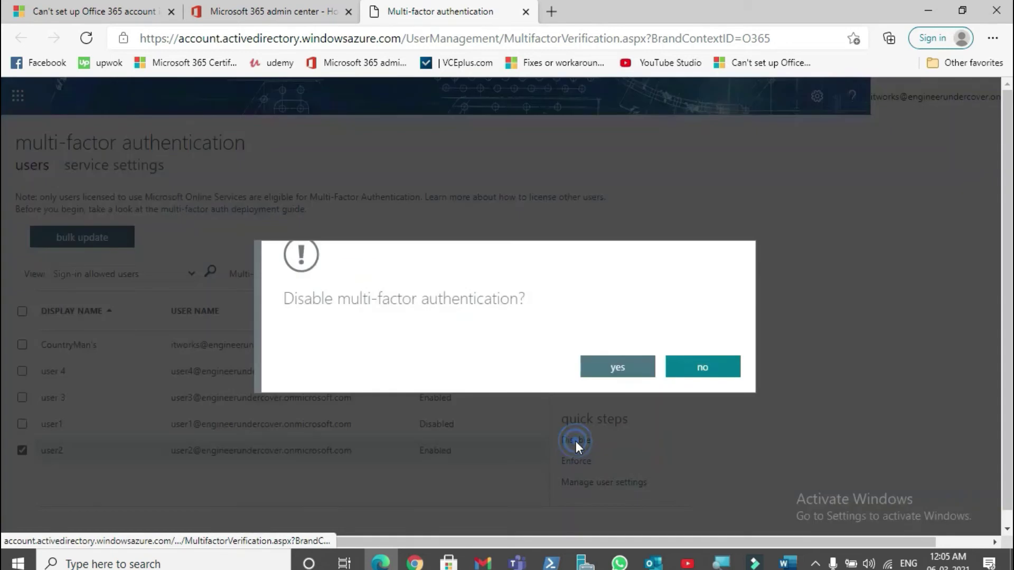
click(627, 373)
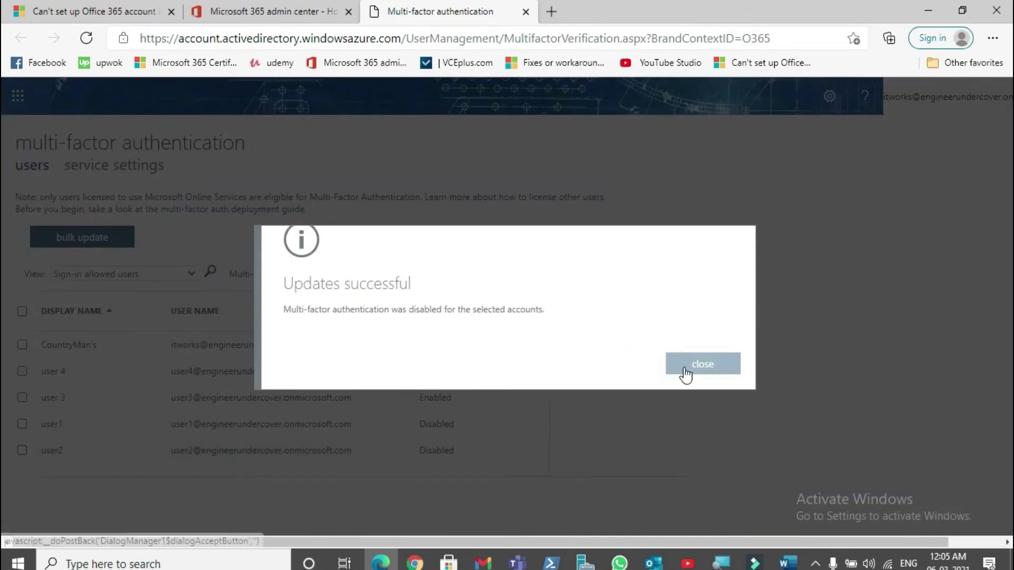
click(683, 370)
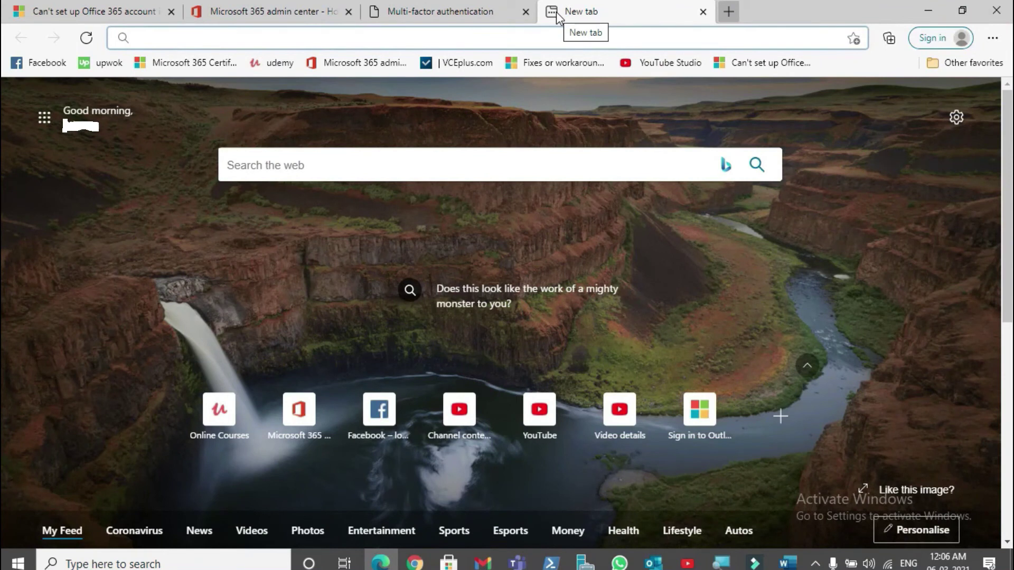
Step: Search 'enable modern authentication office 365' and open the docs.microsoft.com article on enabling it for Outlook
text(enable )
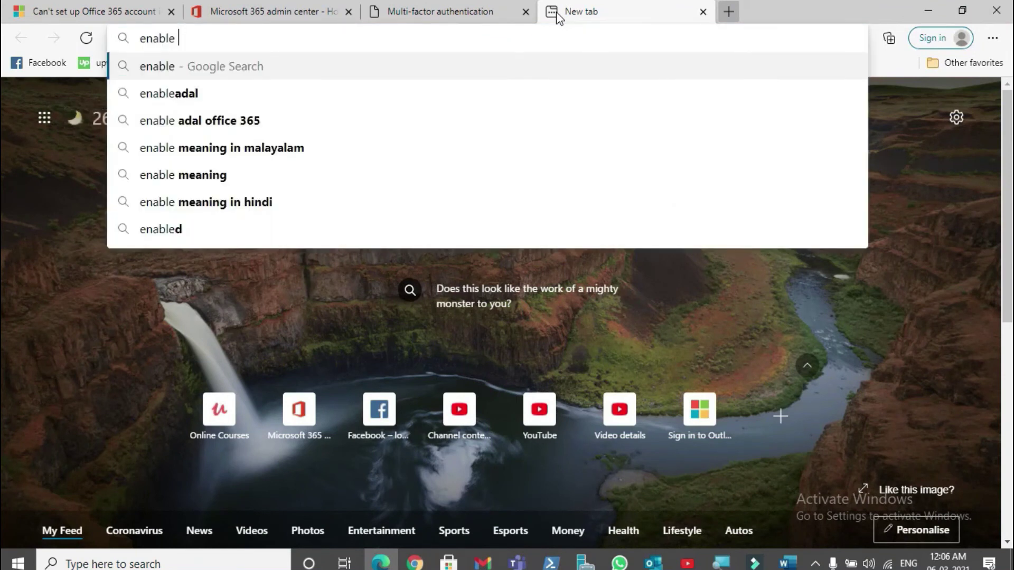
text(moder)
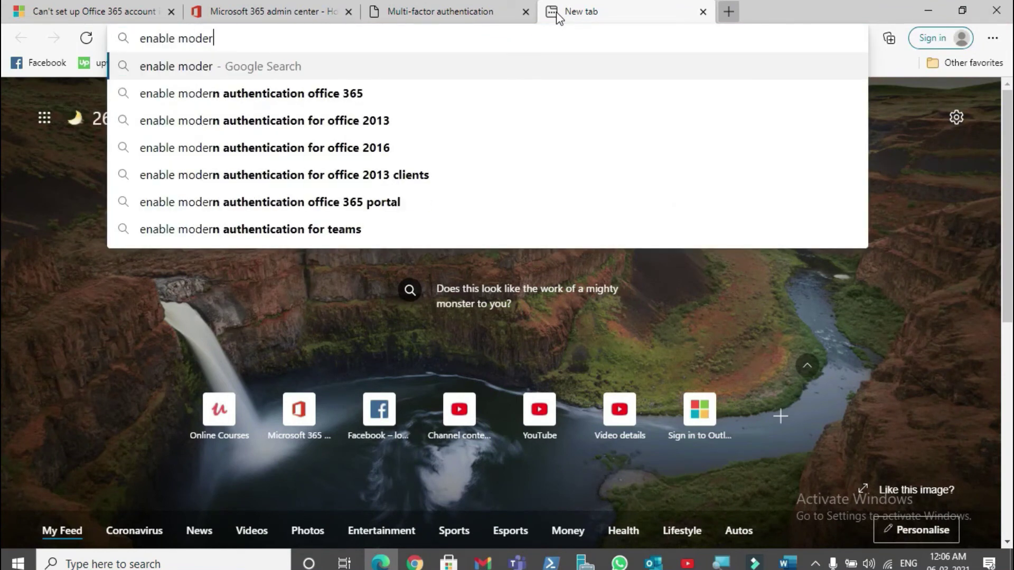
key(Down)
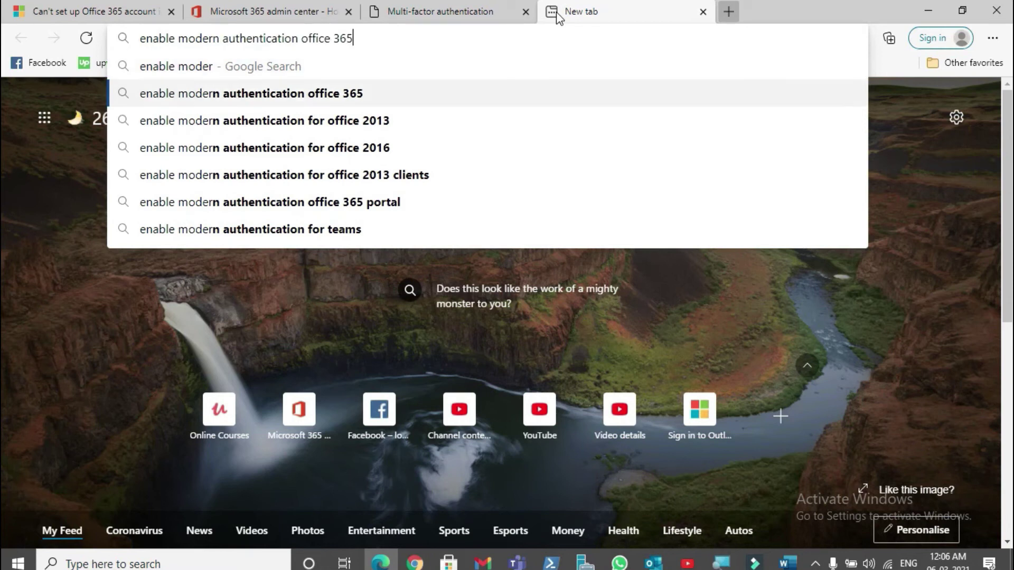
key(Return)
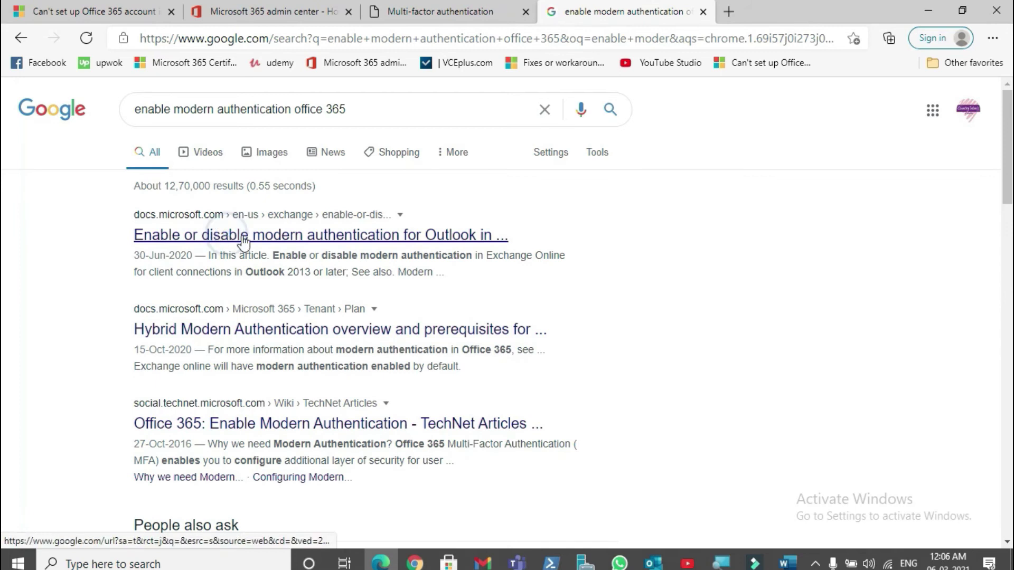
click(345, 238)
scroll(347, 238, down, 7)
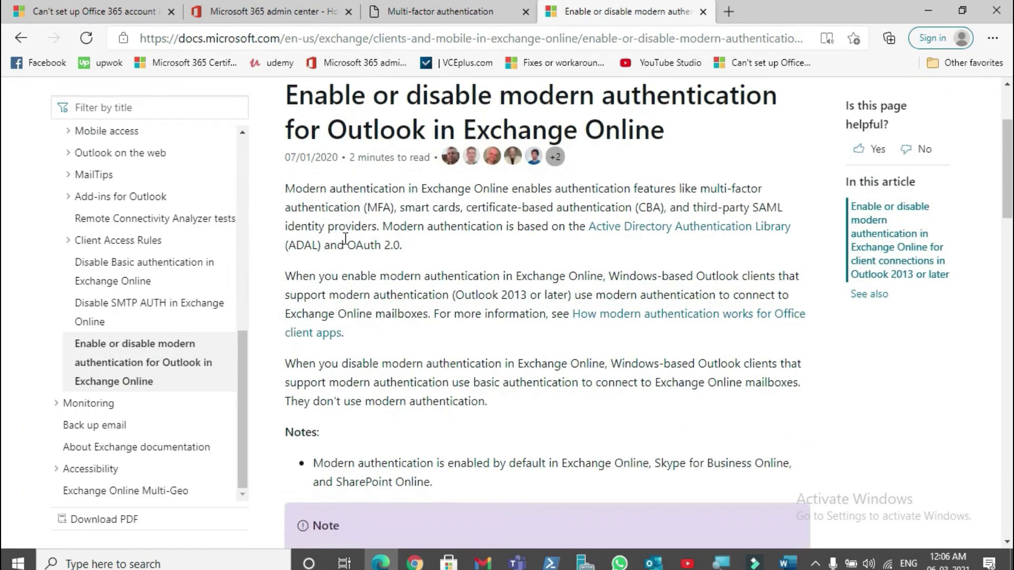
scroll(345, 238, down, 8)
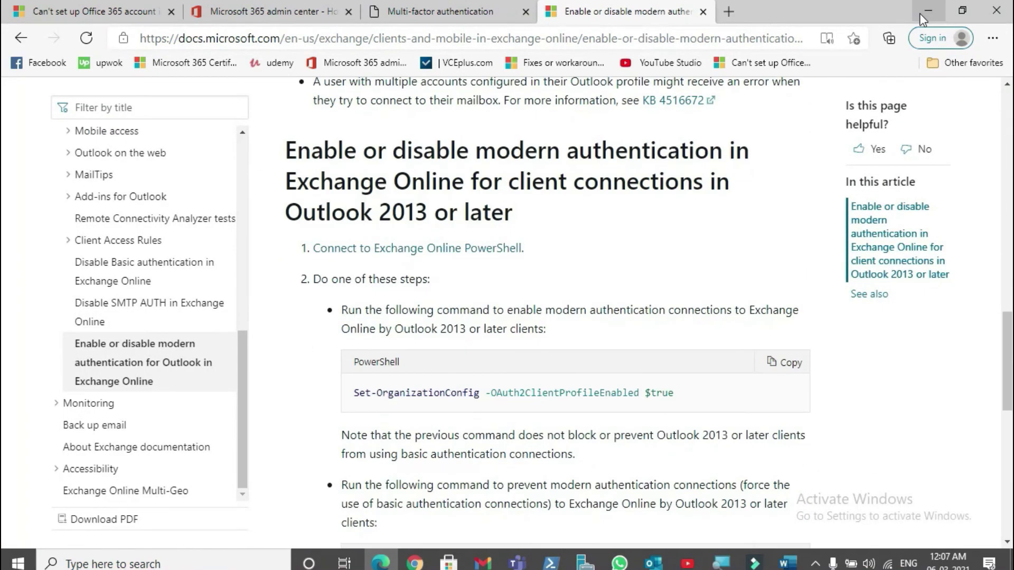